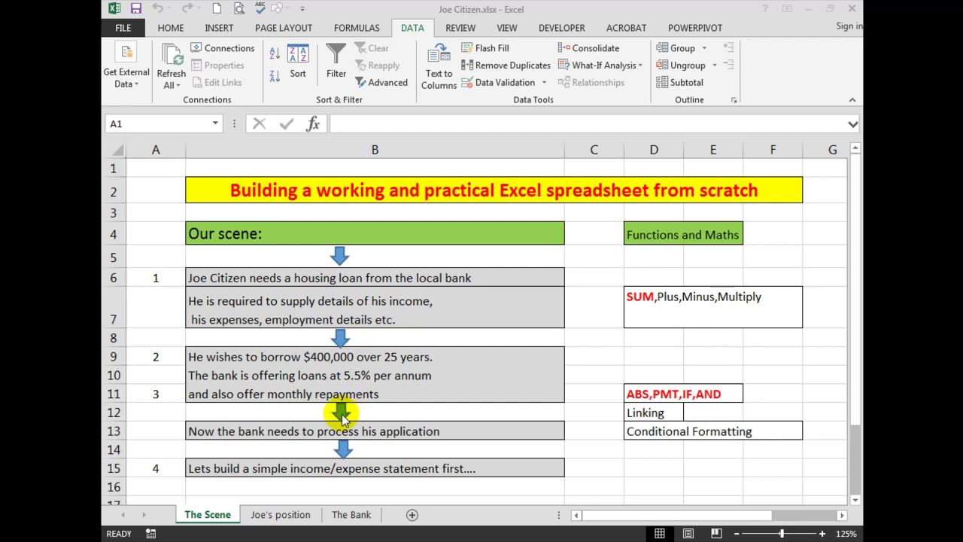
Open The Bank sheet showing the $400,000 loan at 5.50% over 25 years.
click(347, 517)
Bring up The Bank sheet to compare the $2,456.35 repayment with Joe's $2200 limit.
click(347, 518)
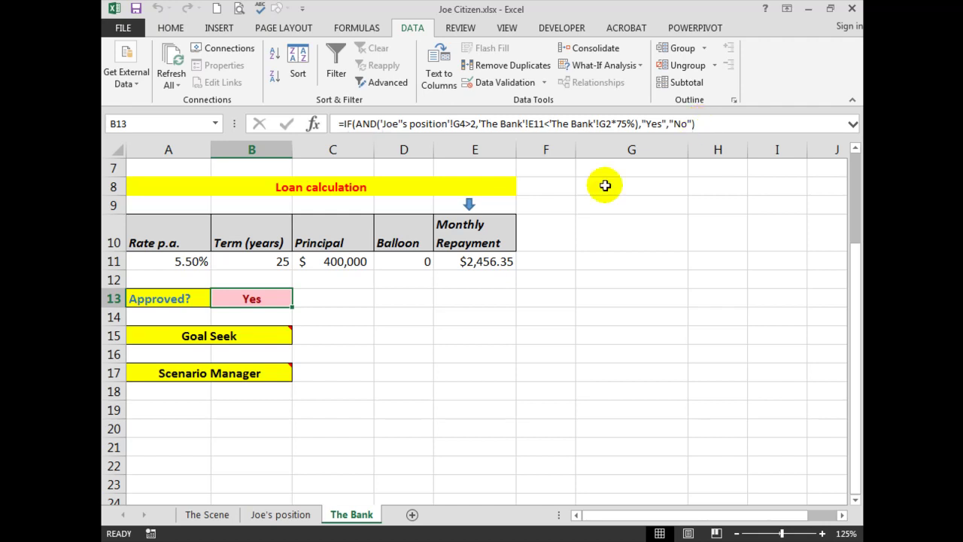
mouse_move(224, 336)
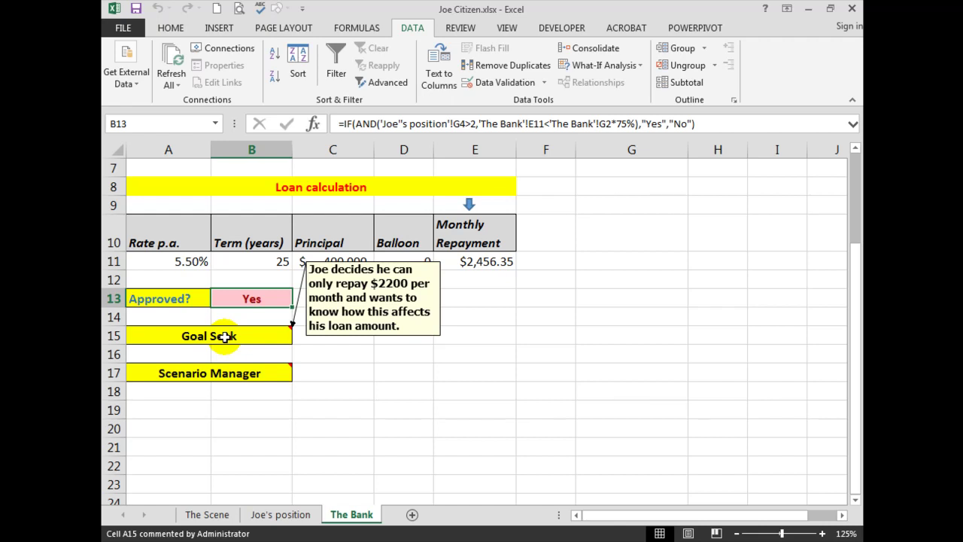
Set Goal Seek to reach 2200 in E11 by changing the C11 principal.
click(613, 66)
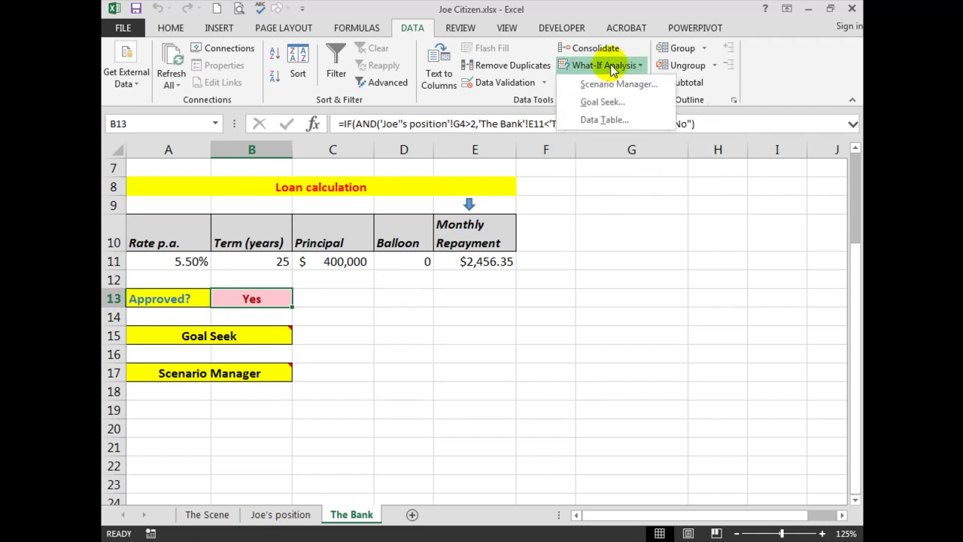
click(607, 103)
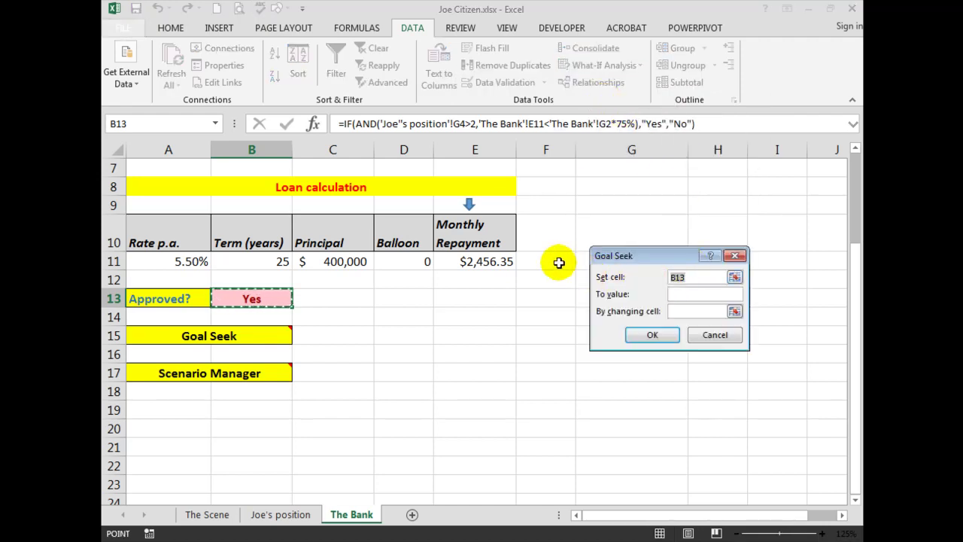
click(485, 261)
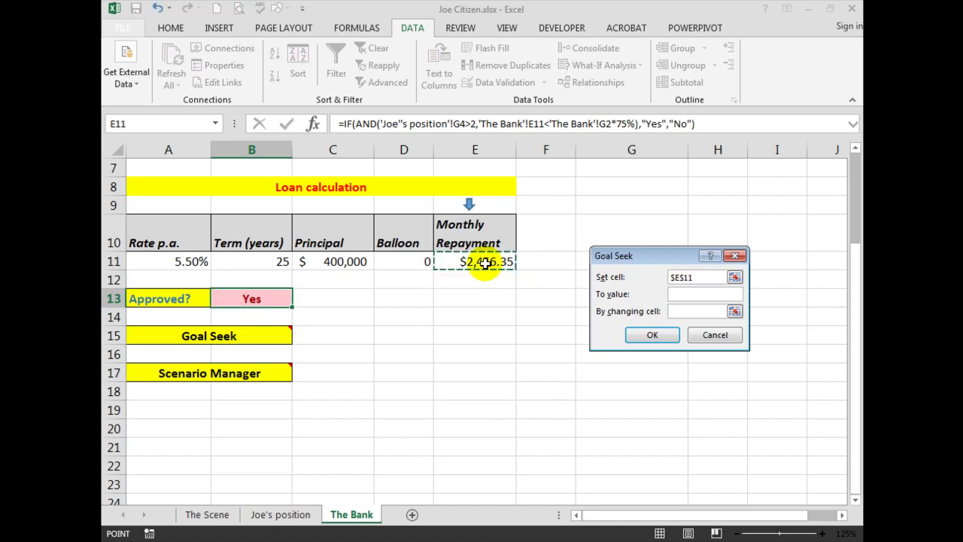
click(677, 293)
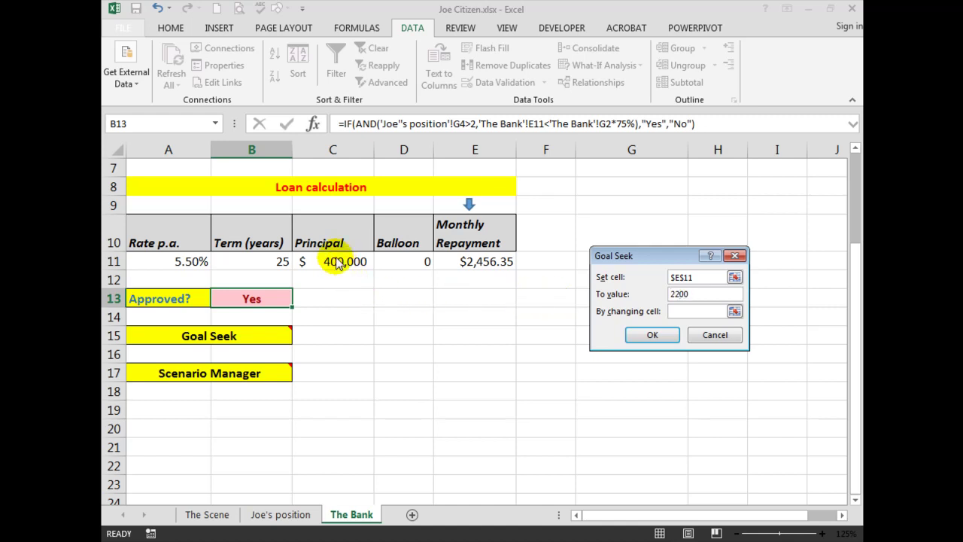
click(685, 310)
click(335, 261)
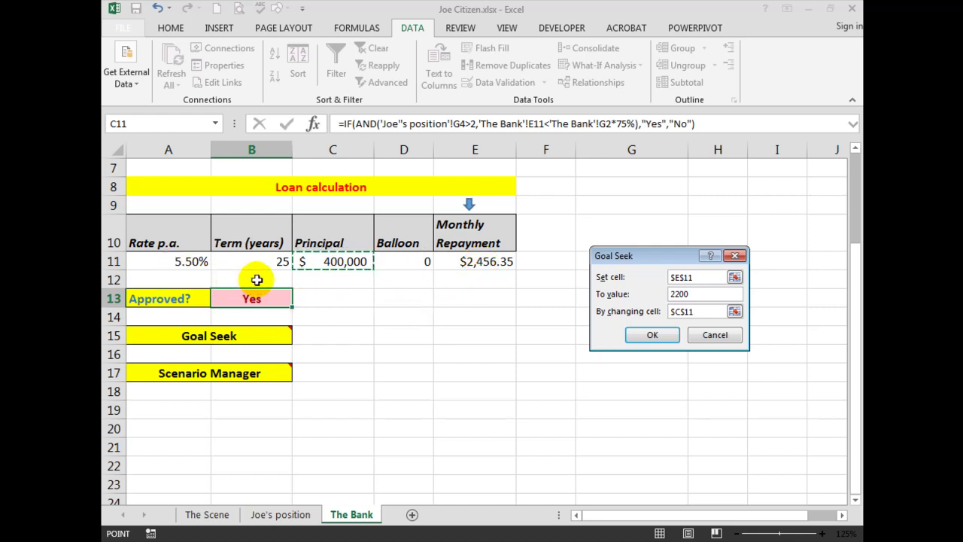
Run Goal Seek, note the 358,255 principal, and cancel to keep $400,000.
click(646, 335)
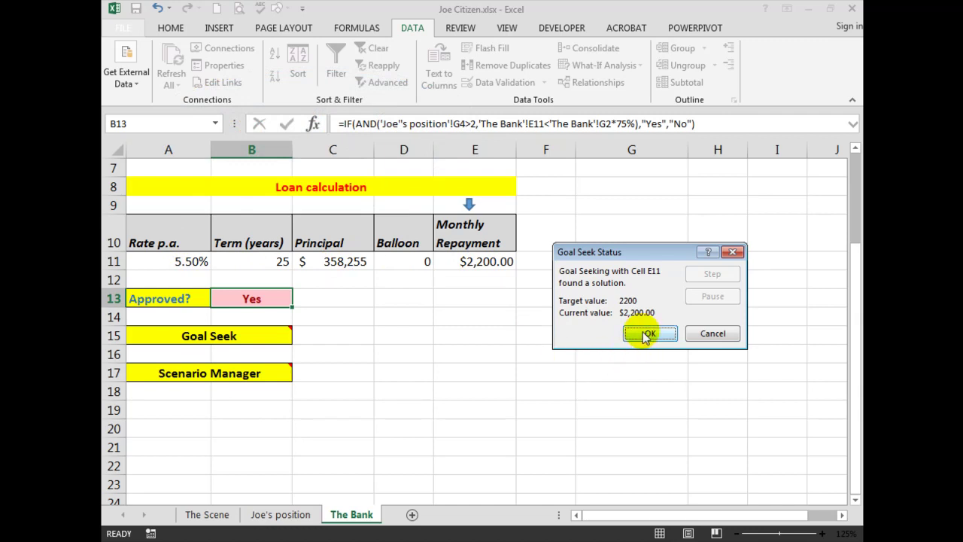
click(713, 334)
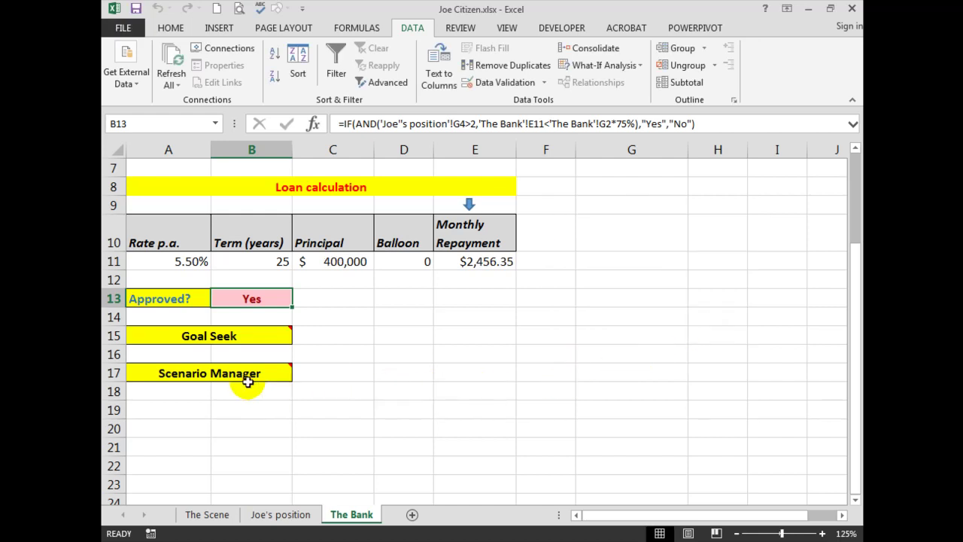
In Scenario Manager, add scenario 'Term 20 Amount 410000' with changing cells B11 and C11.
mouse_move(229, 374)
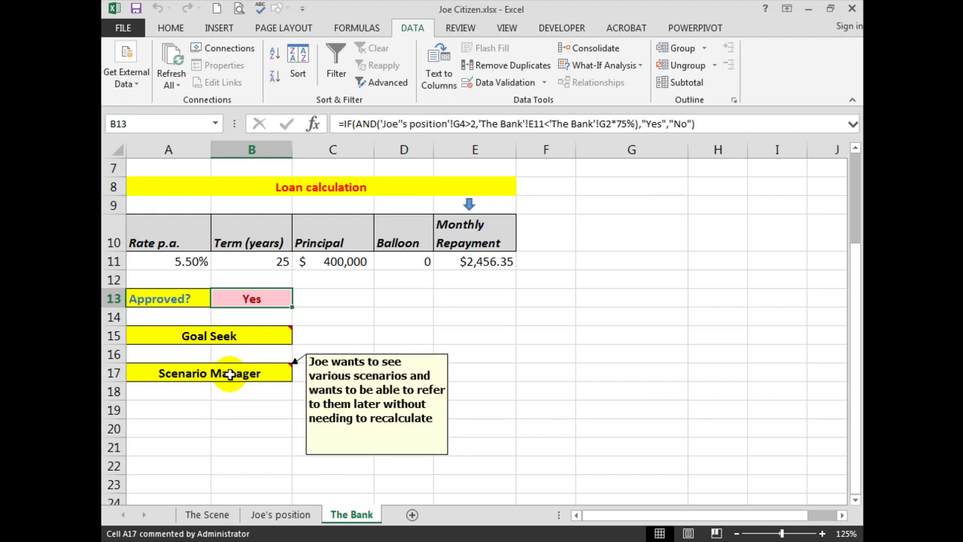
click(610, 66)
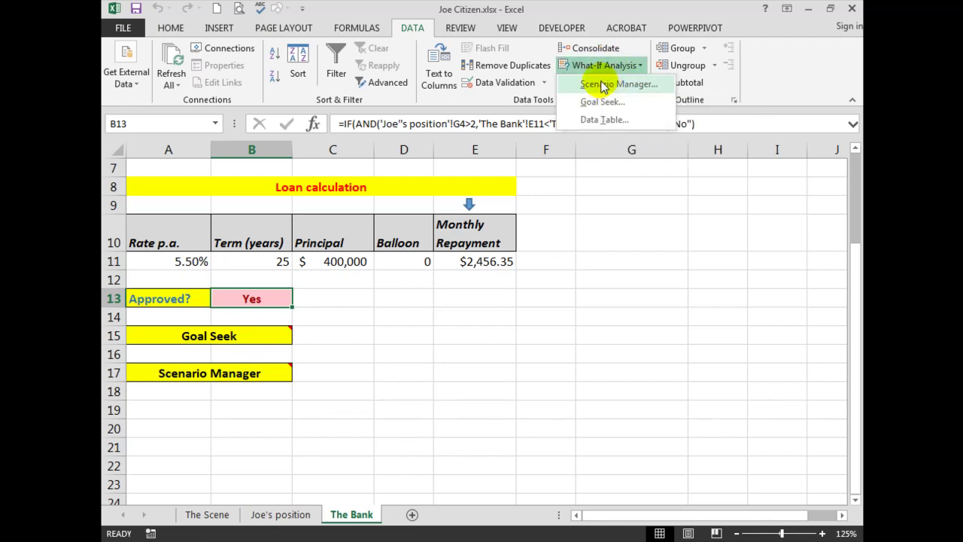
click(603, 86)
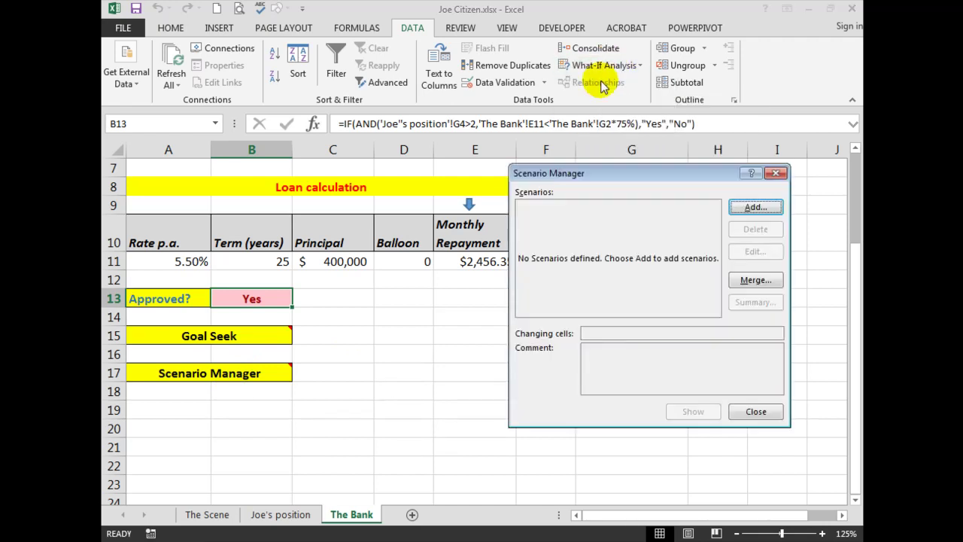
click(750, 207)
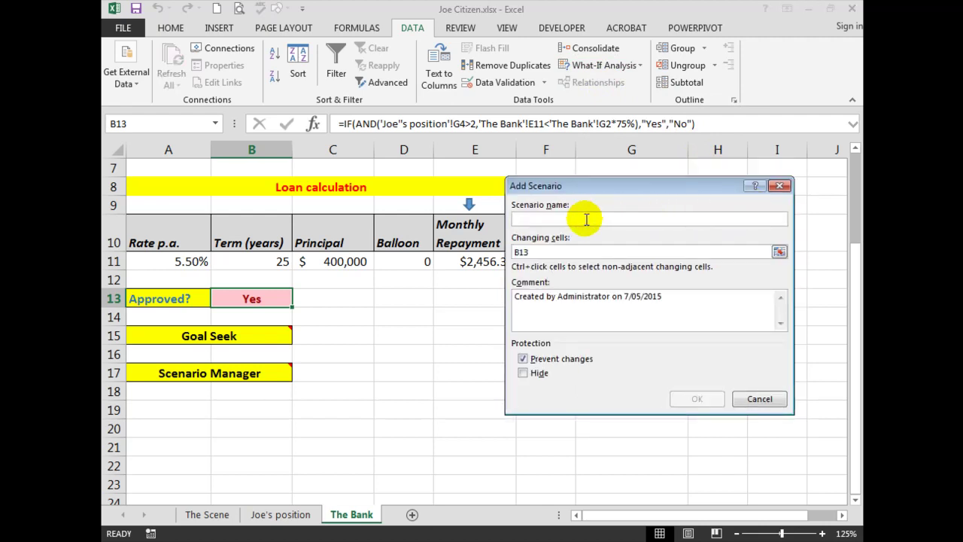
text(Term 20 Amount 410000)
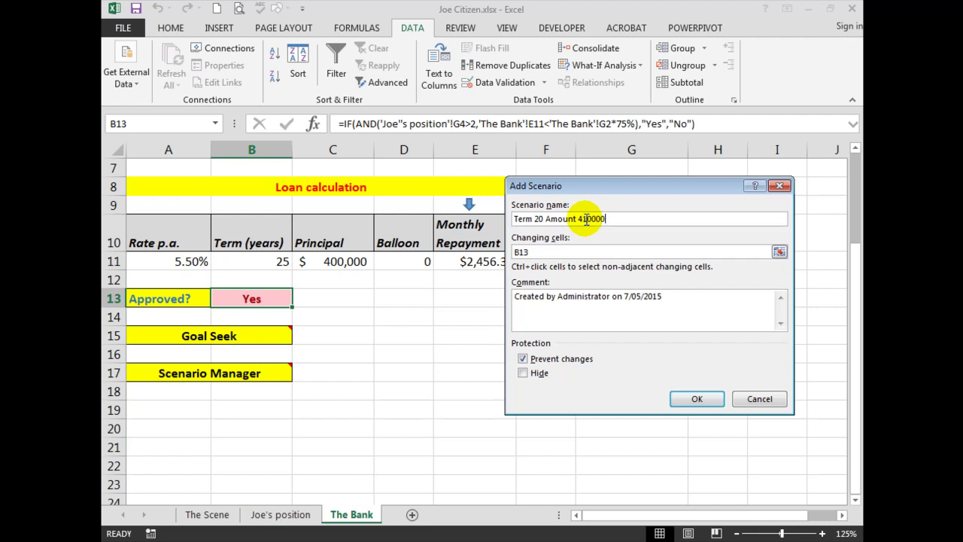
click(525, 252)
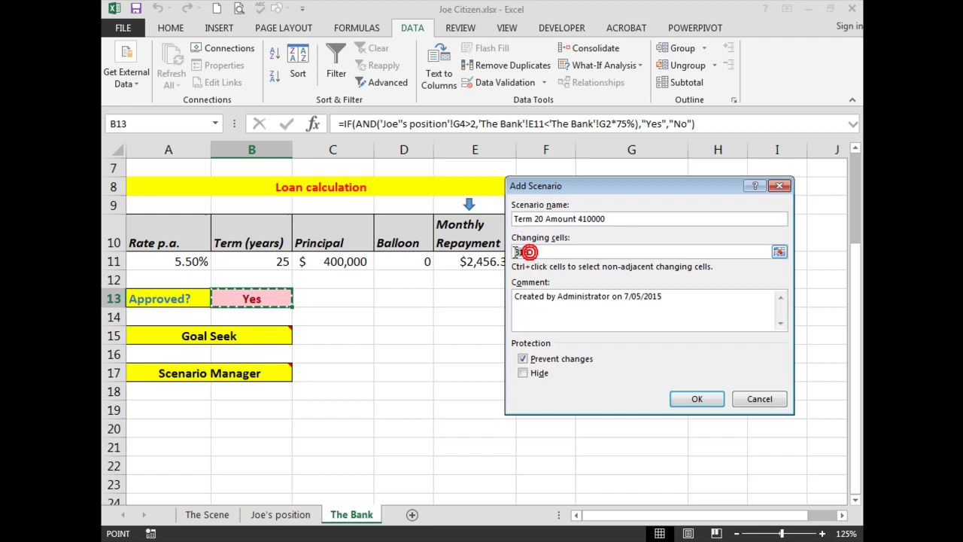
click(269, 262)
click(268, 262)
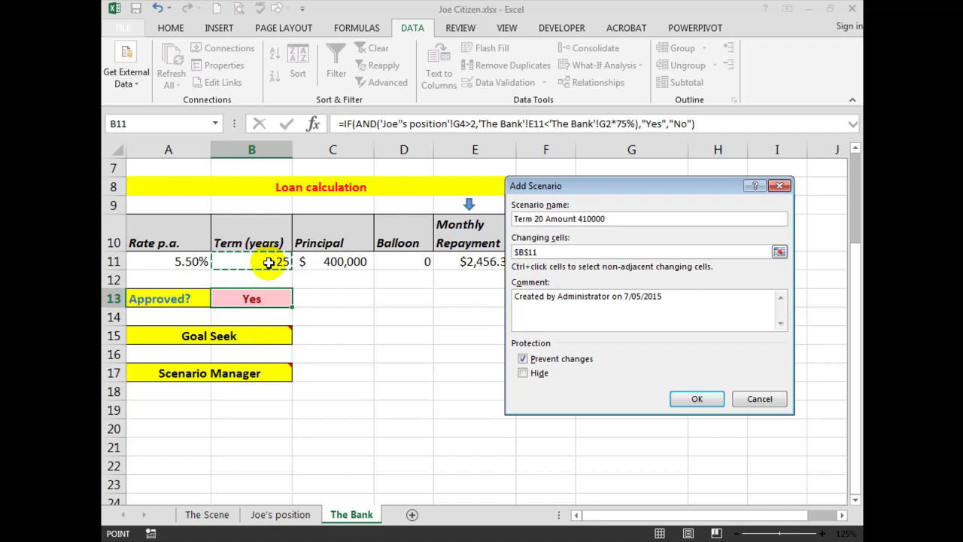
ctrl+click(329, 262)
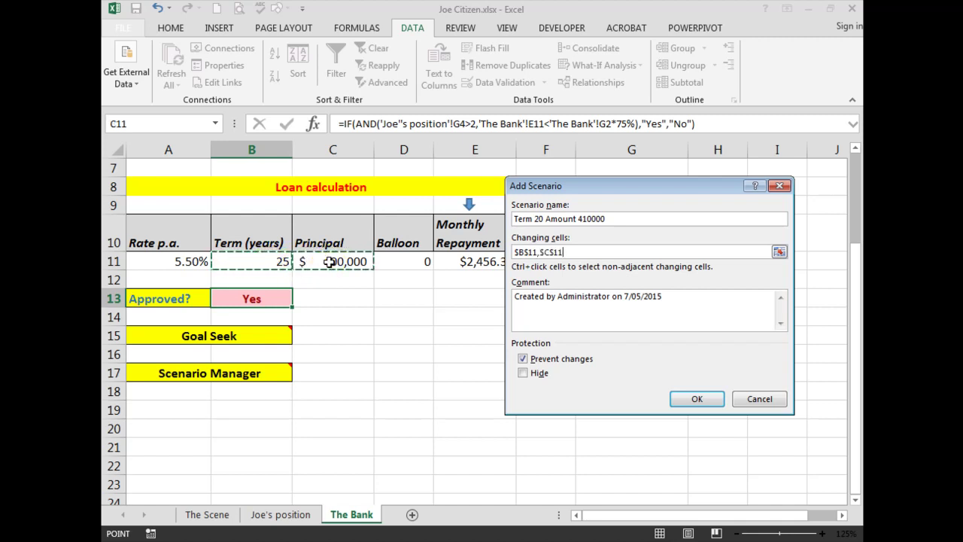
Enter scenario values 20 for $B$11 and 410000 for $C$11, and add another scenario.
click(688, 399)
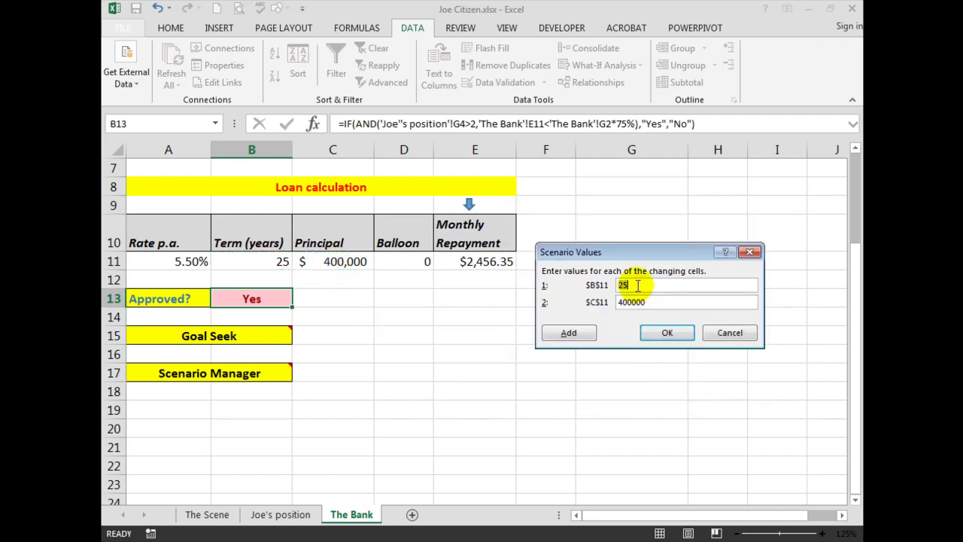
text(2)
double_click(640, 301)
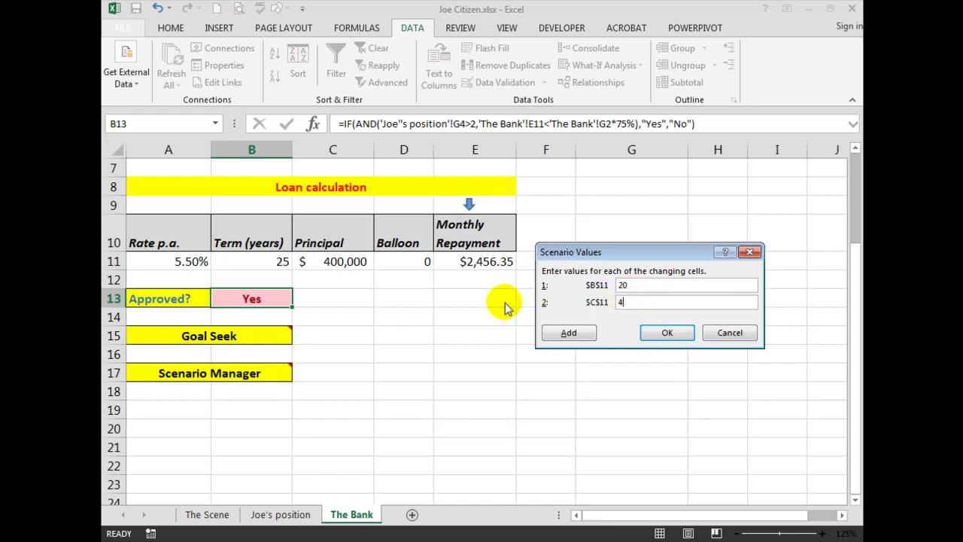
text(10000)
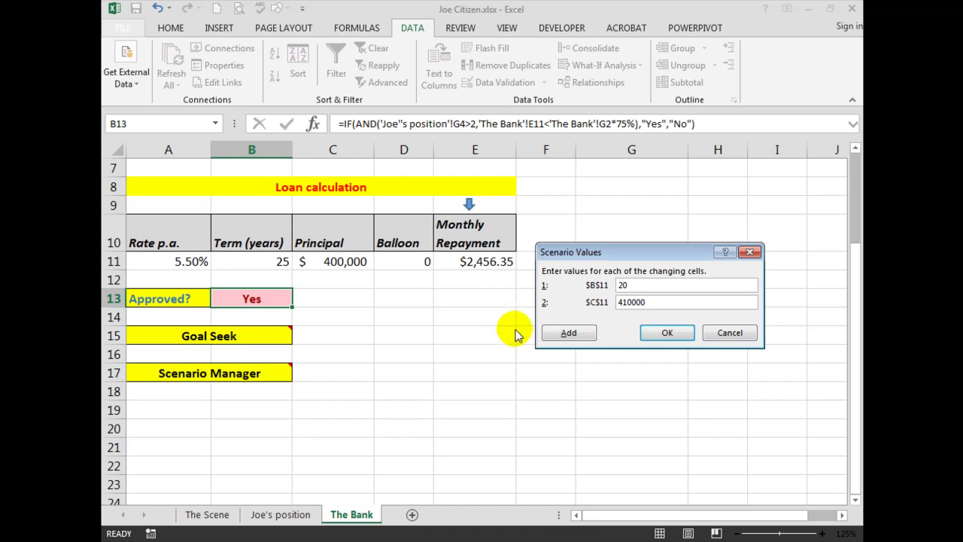
click(578, 335)
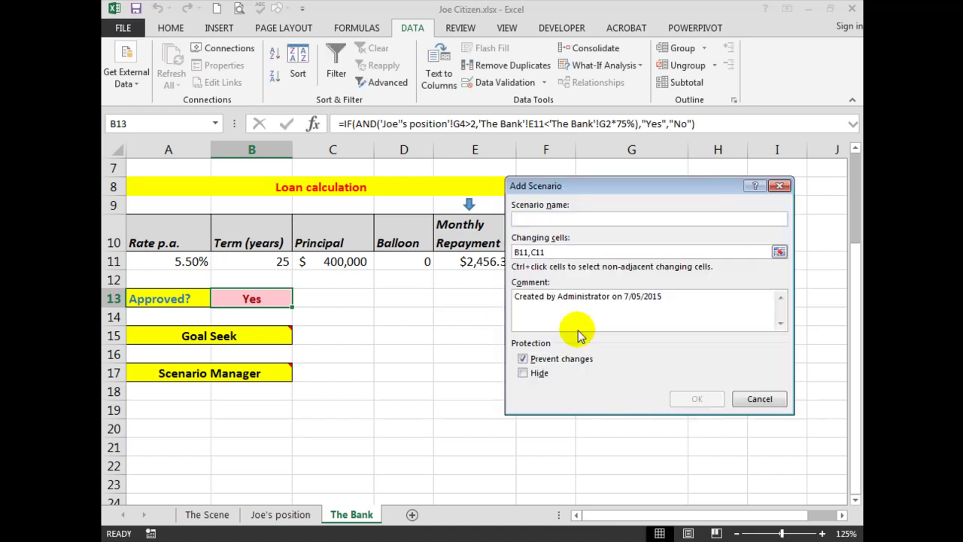
Name the second scenario 'Term 30 450000' with values 30 for B11 and 450000 for C11.
click(551, 218)
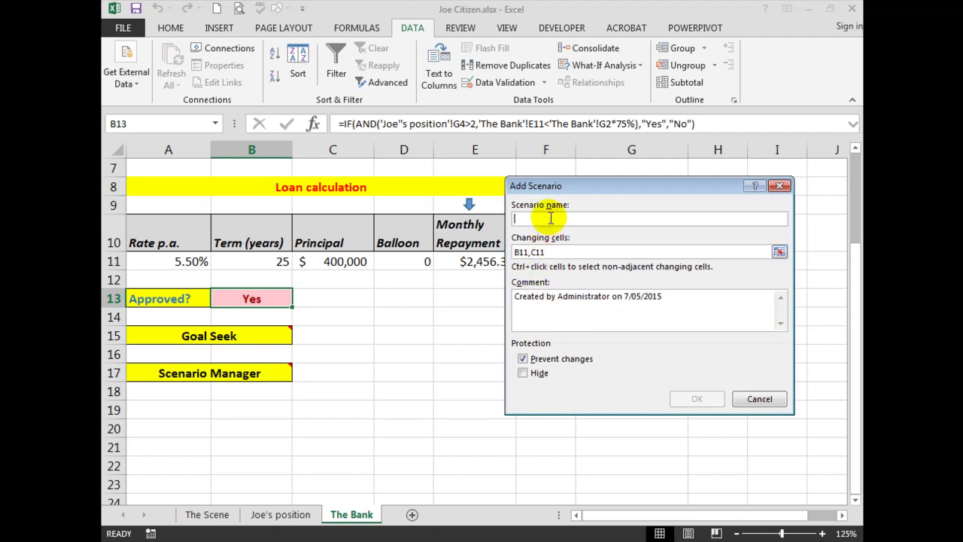
text(Ter)
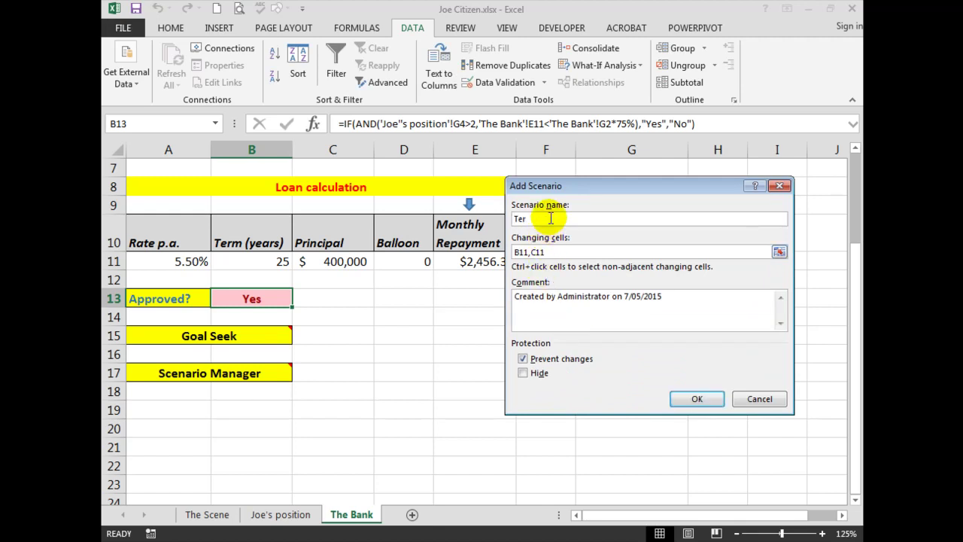
text(m 30)
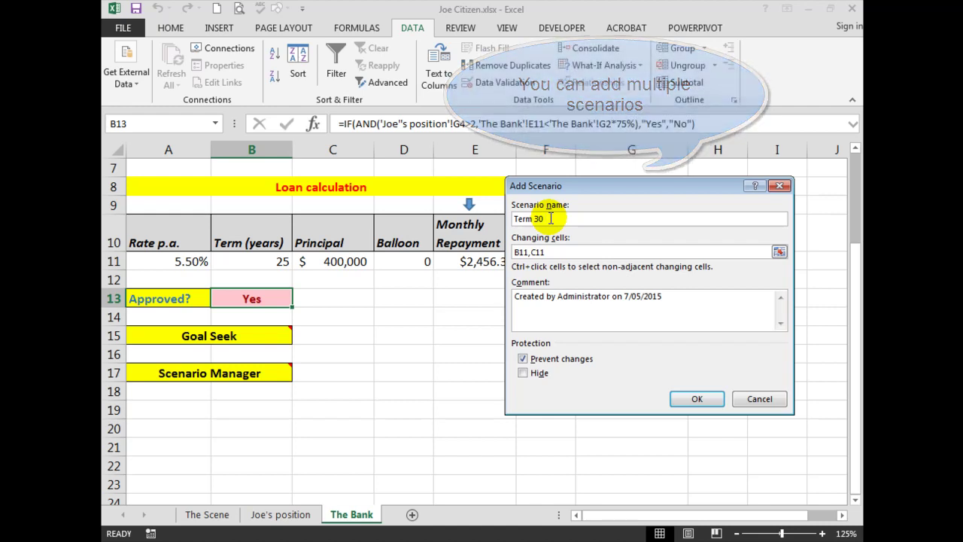
text( 450000)
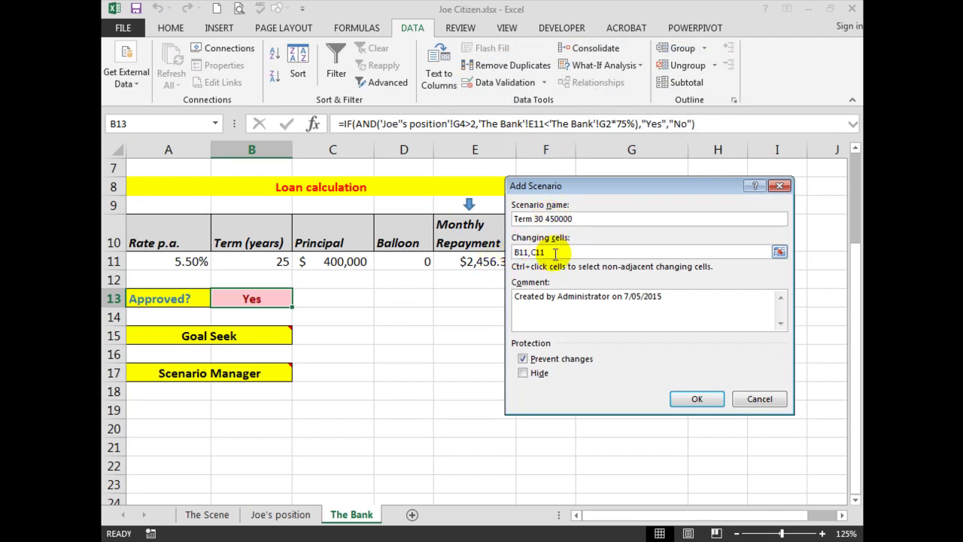
click(695, 399)
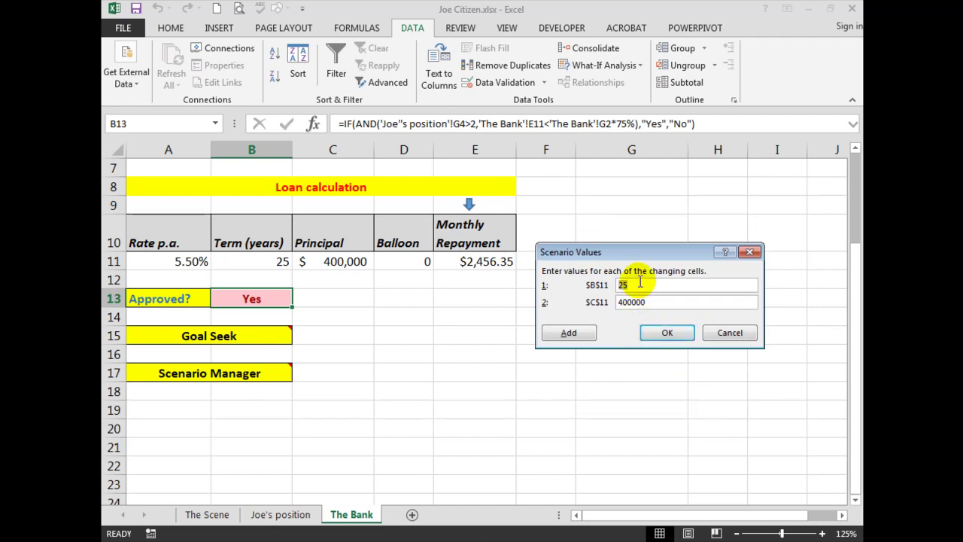
text(30)
key(Tab)
text(450000)
click(663, 335)
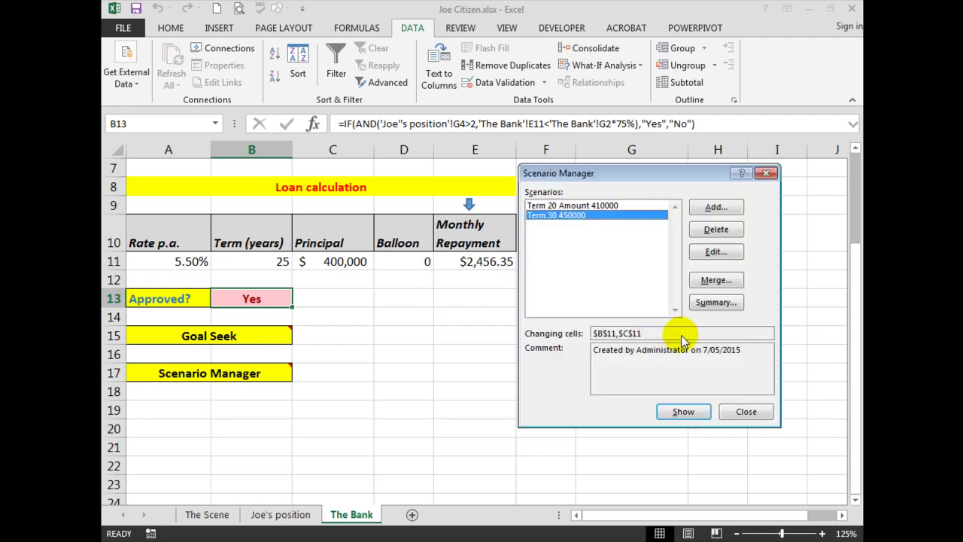
Show Term 20 Amount 410000, then Term 30 450000, giving a $2,555.05 repayment.
click(576, 206)
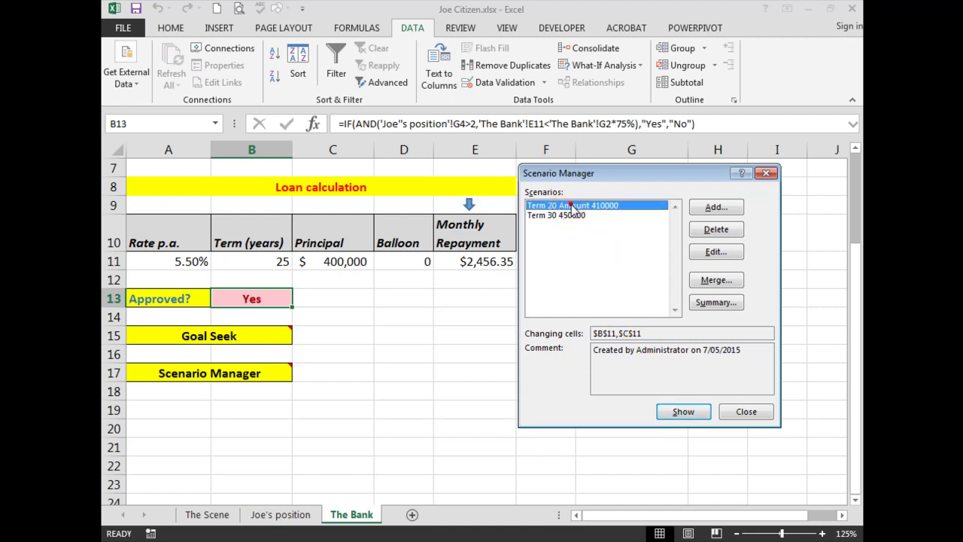
click(677, 412)
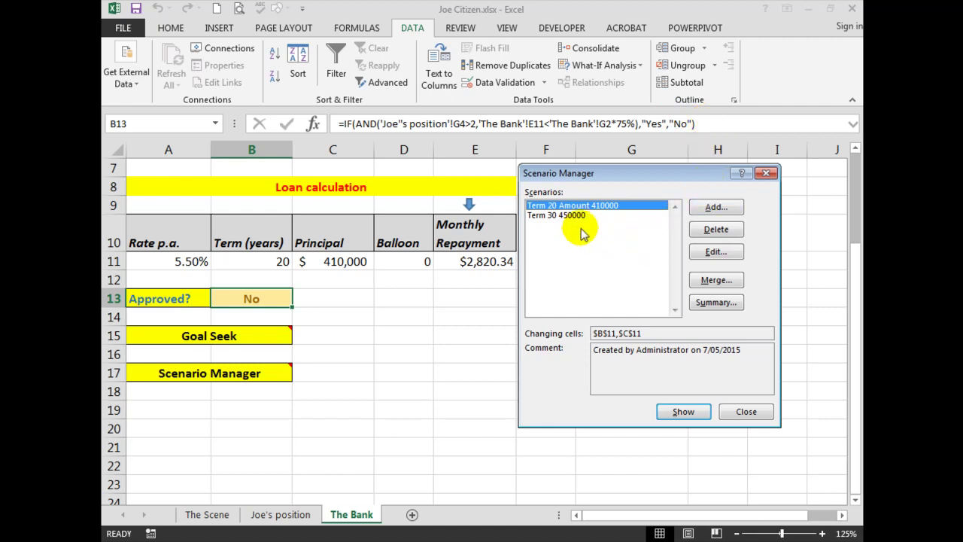
click(555, 218)
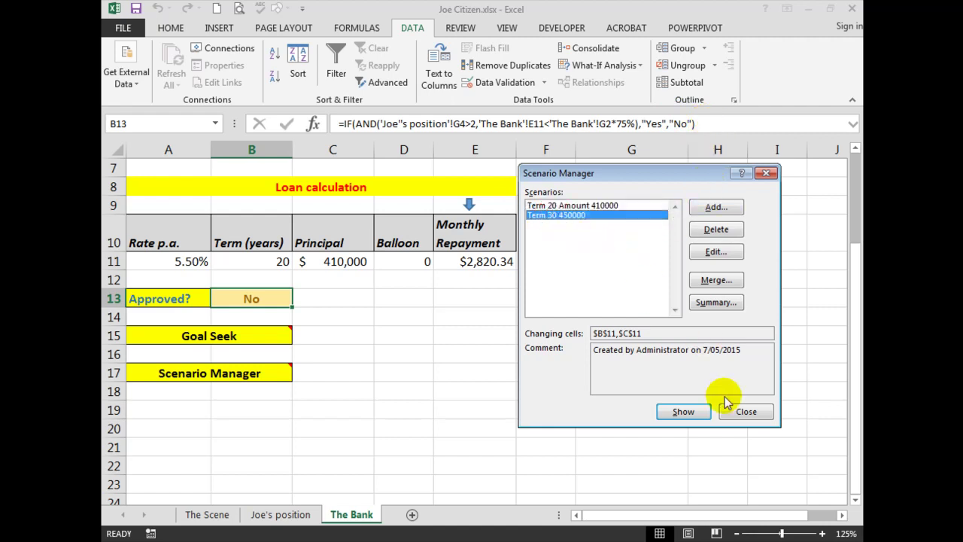
click(681, 413)
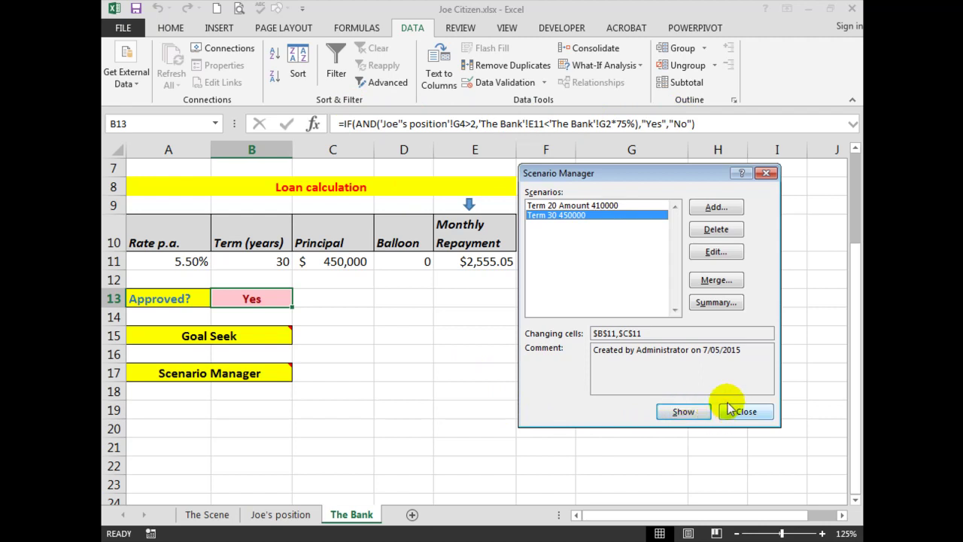
Generate a Scenario summary report with E11 as the result cell.
click(714, 304)
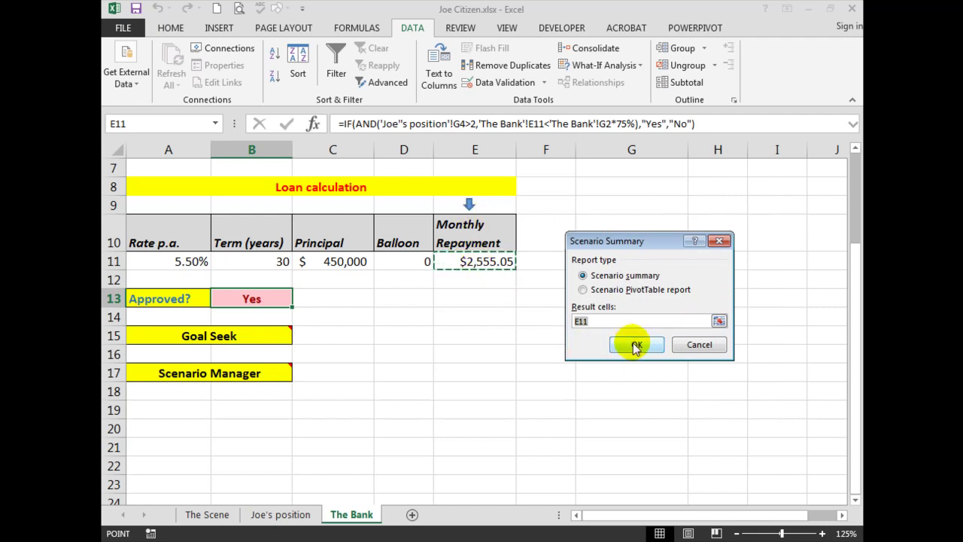
double_click(585, 320)
key(Delete)
click(634, 346)
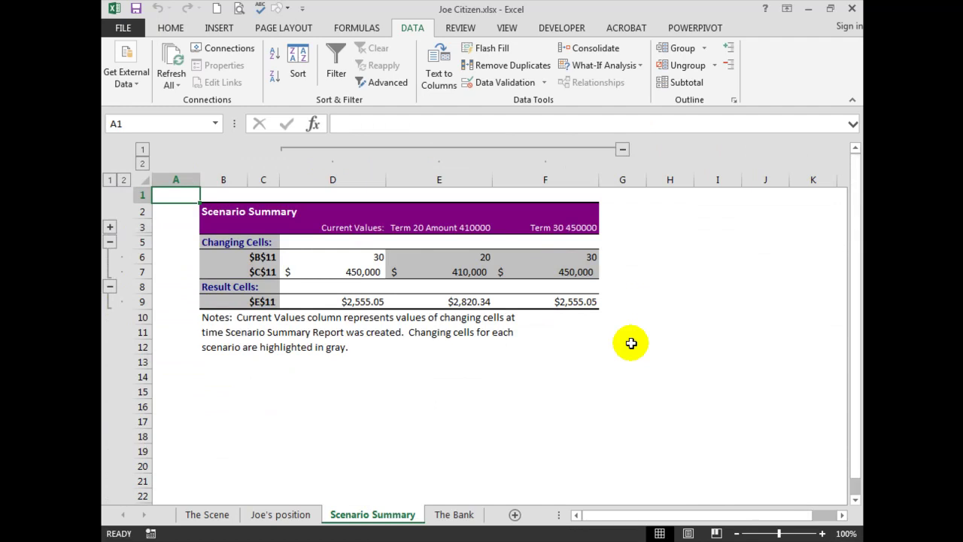